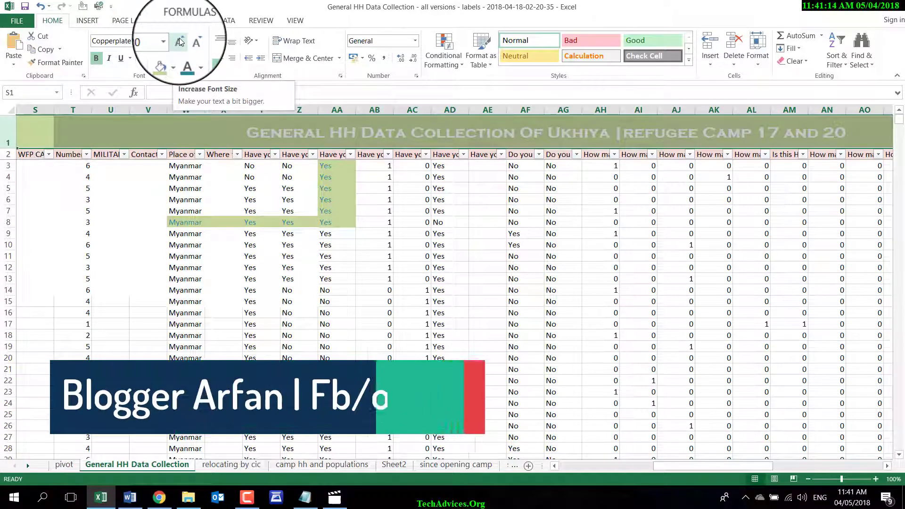
Format the title row's text as bold italic at font size 20, without underline
{"action": "left_click", "coordinate": [180, 42]}
{"action": "left_click", "coordinate": [179, 42]}
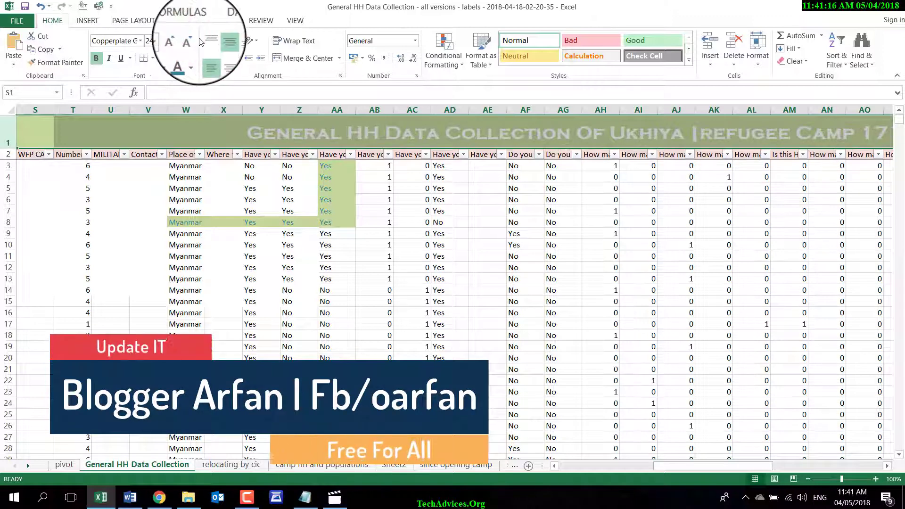
{"action": "left_click", "coordinate": [192, 42]}
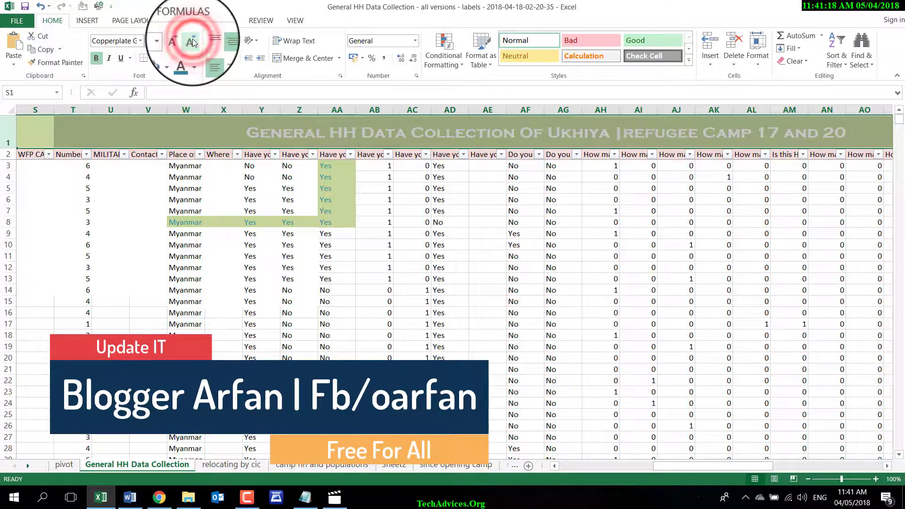
{"action": "left_click", "coordinate": [97, 59]}
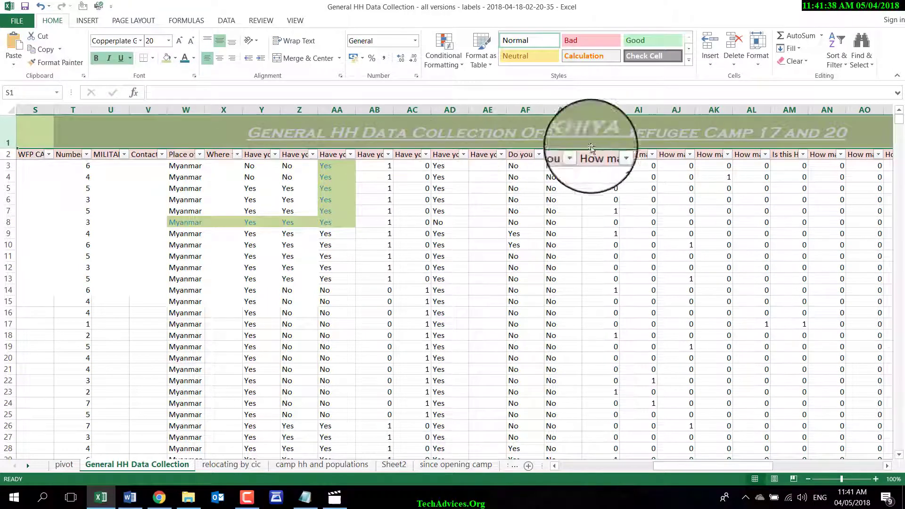
{"action": "left_click", "coordinate": [121, 58]}
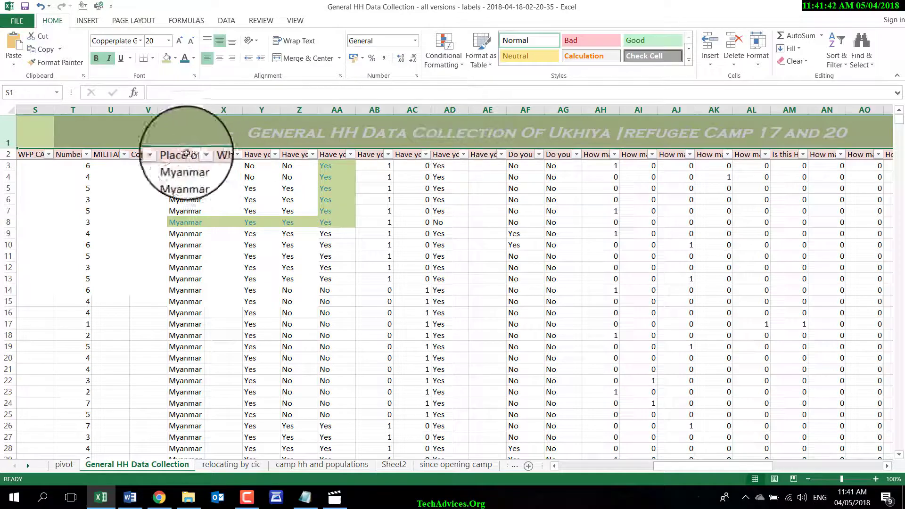
{"action": "left_click", "coordinate": [157, 131]}
{"action": "left_click", "coordinate": [52, 129]}
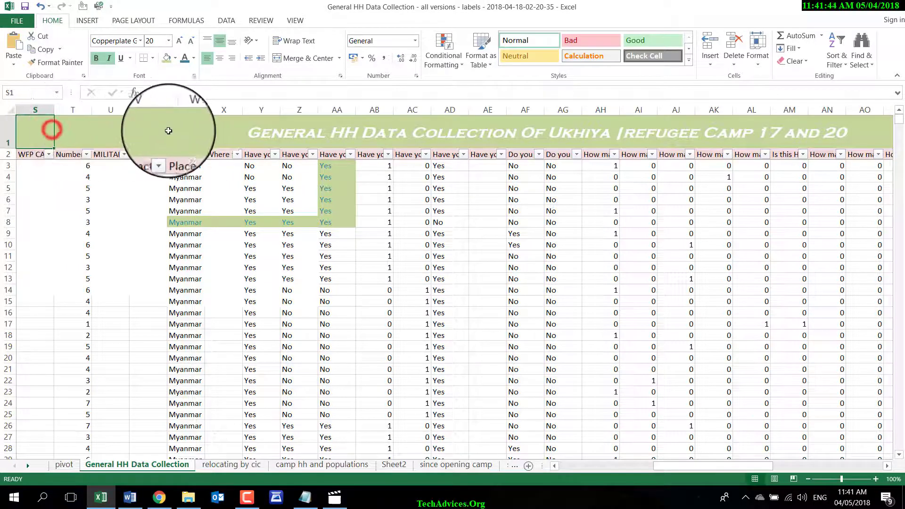
{"action": "left_click", "coordinate": [176, 60]}
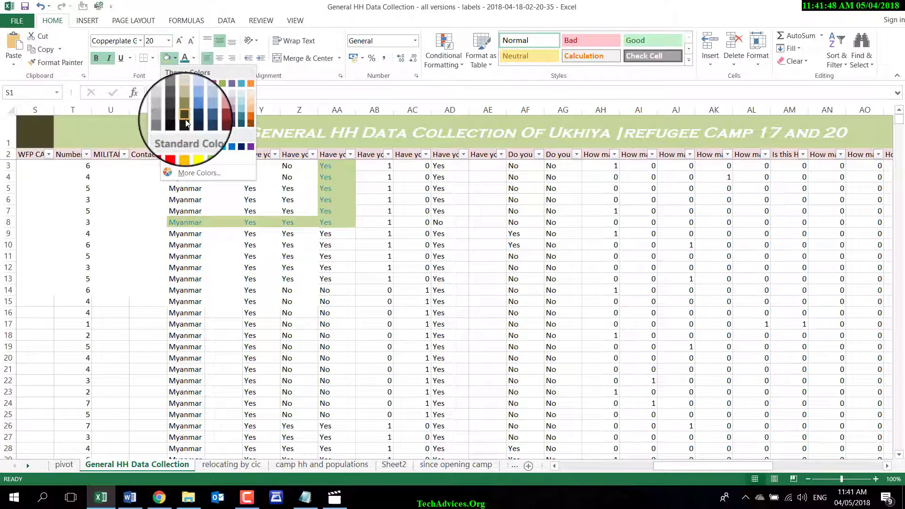
{"action": "left_click", "coordinate": [91, 128]}
Fill the entire title row (row 1) with a light blue theme color
{"action": "left_click", "coordinate": [6, 119]}
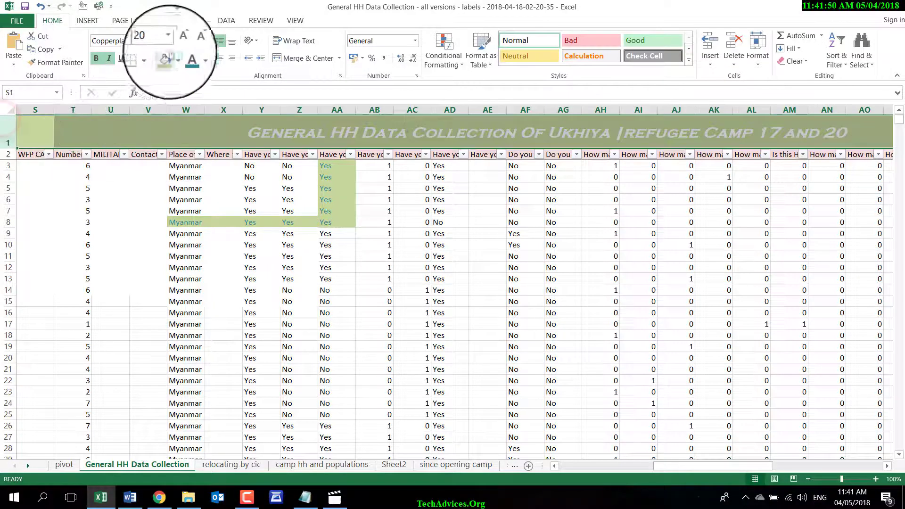
{"action": "left_click", "coordinate": [176, 59]}
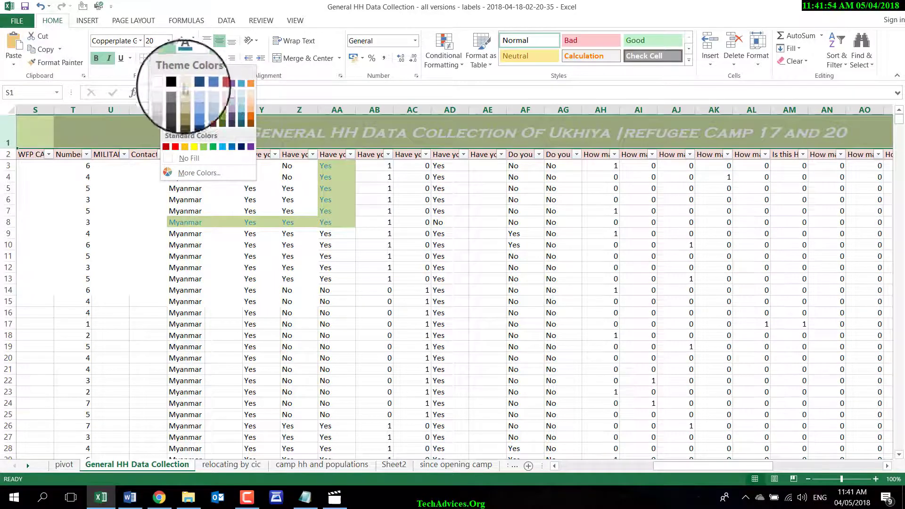
{"action": "left_click", "coordinate": [245, 105]}
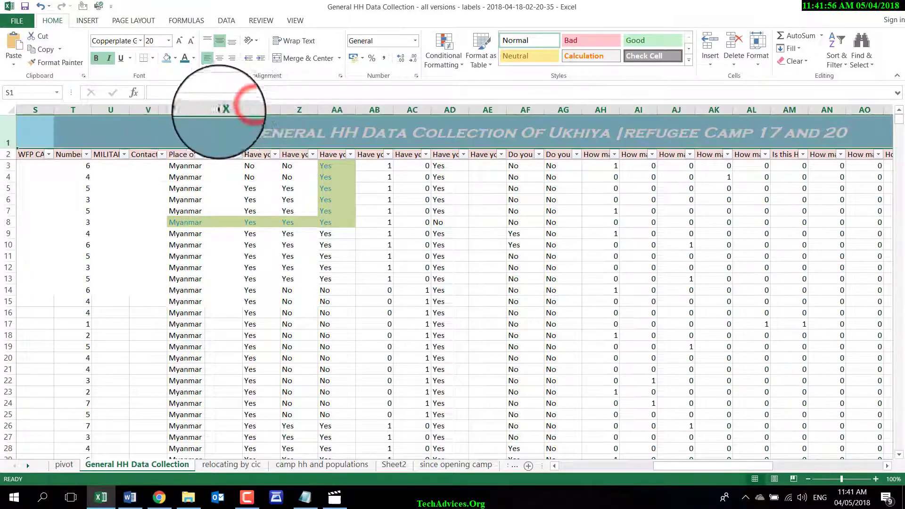
Change the title row's font color to dark red and deselect the row
{"action": "left_click", "coordinate": [193, 58]}
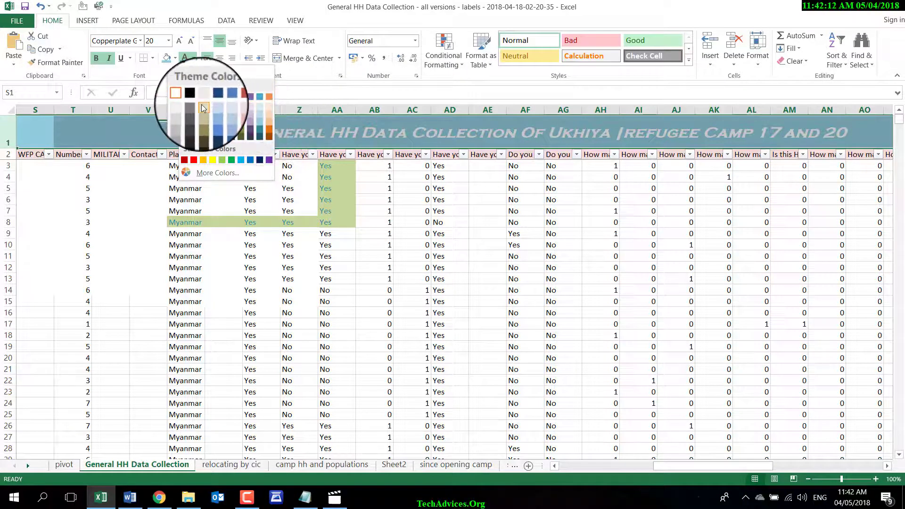
{"action": "left_click", "coordinate": [233, 127]}
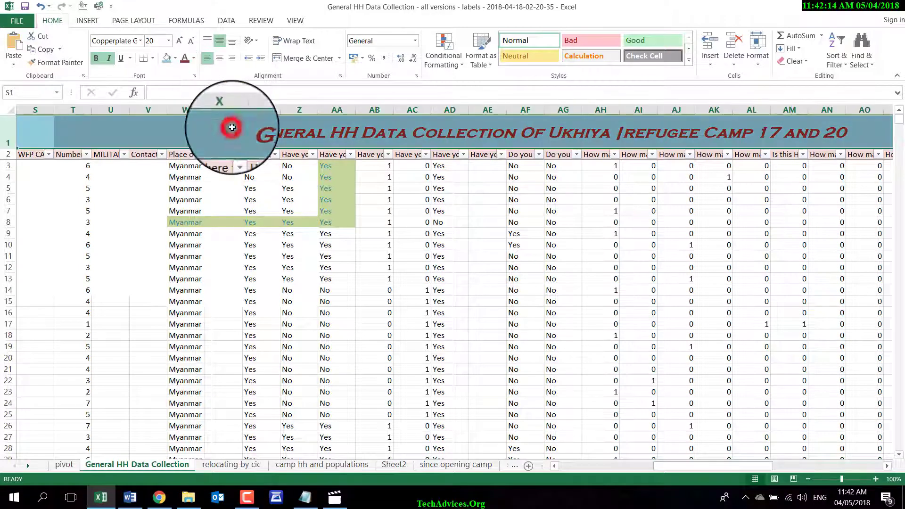
{"action": "left_click", "coordinate": [625, 224]}
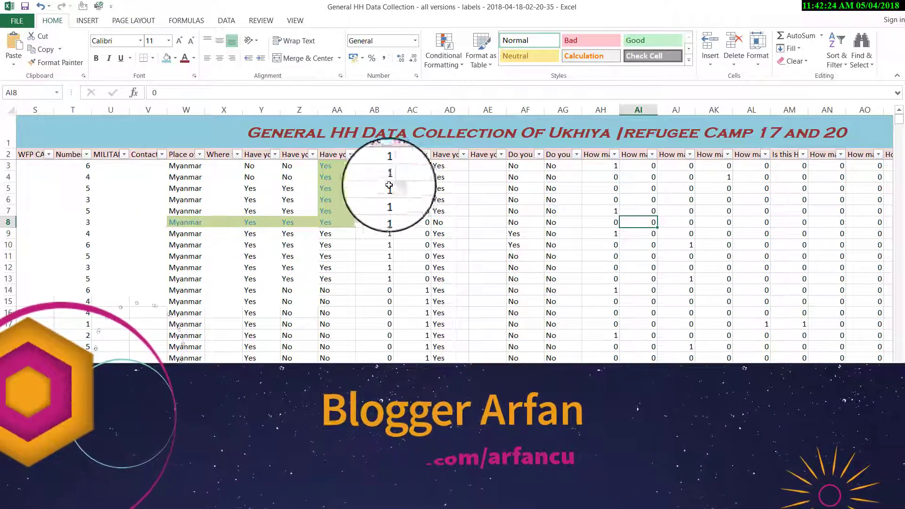
{"action": "left_click", "coordinate": [435, 211]}
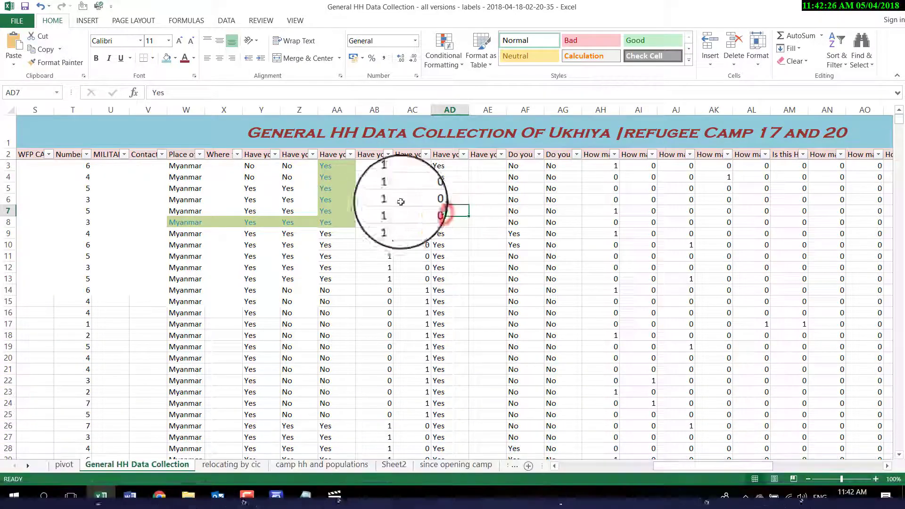
Set the font size of the "Myanmar" text in cell W4 to 18
{"action": "left_click", "coordinate": [189, 177]}
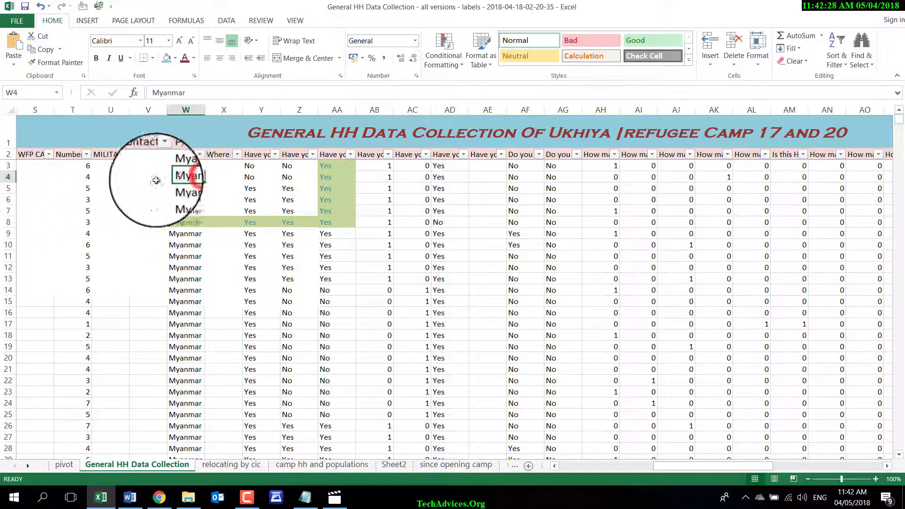
{"action": "left_click", "coordinate": [169, 41]}
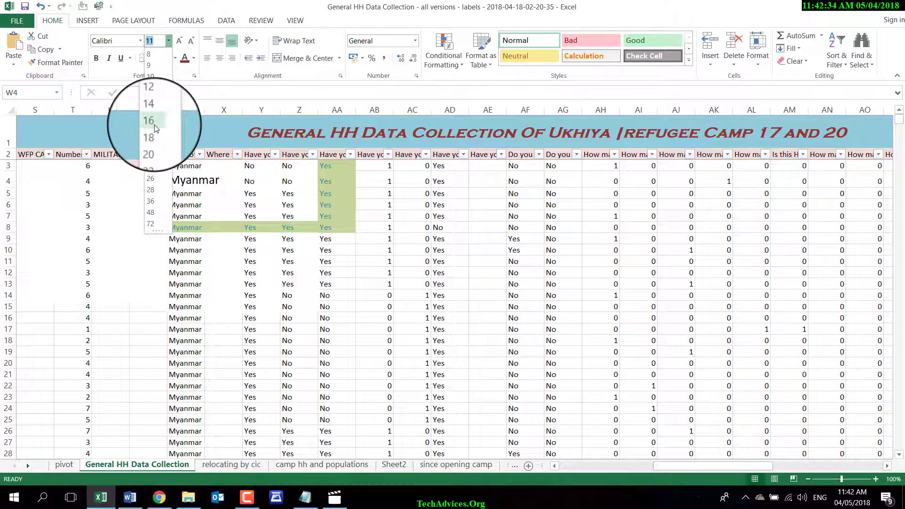
{"action": "left_click", "coordinate": [152, 137]}
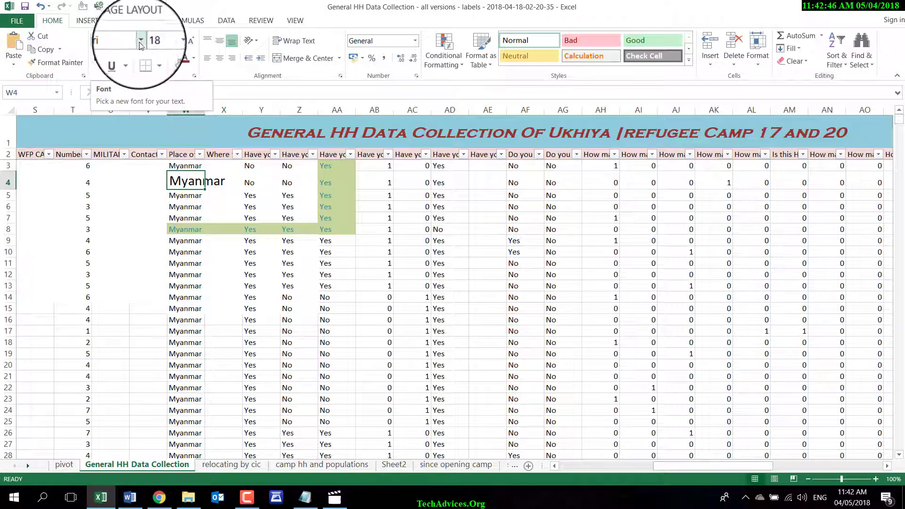
Change the font of cell W4 to Bauhaus 93
{"action": "left_click", "coordinate": [140, 42]}
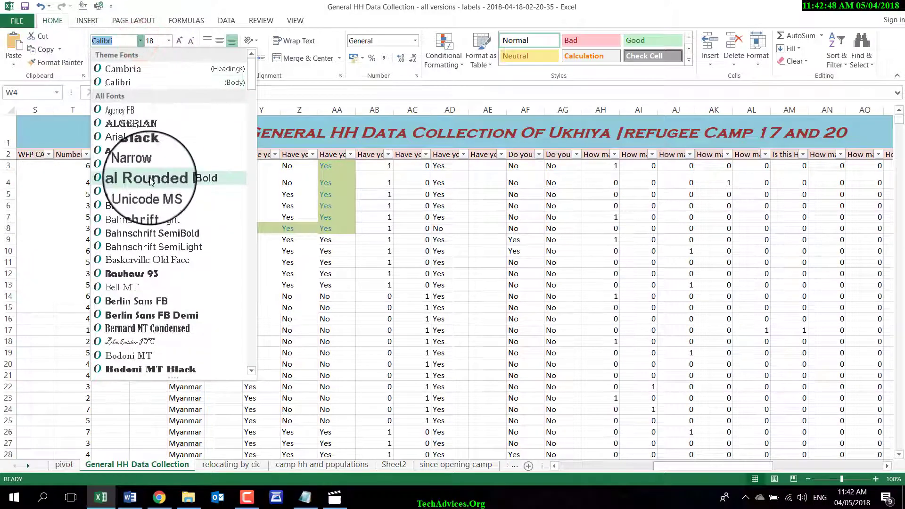
{"action": "left_click", "coordinate": [471, 259]}
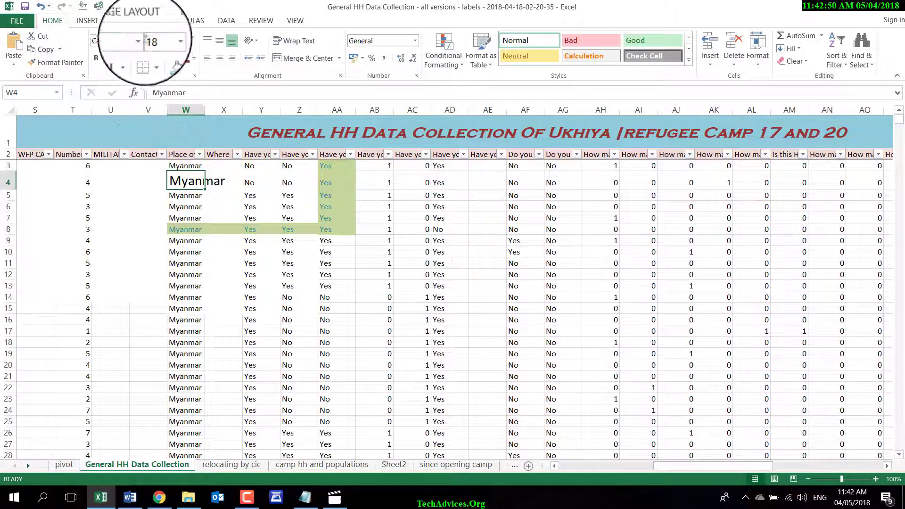
{"action": "left_click", "coordinate": [141, 41]}
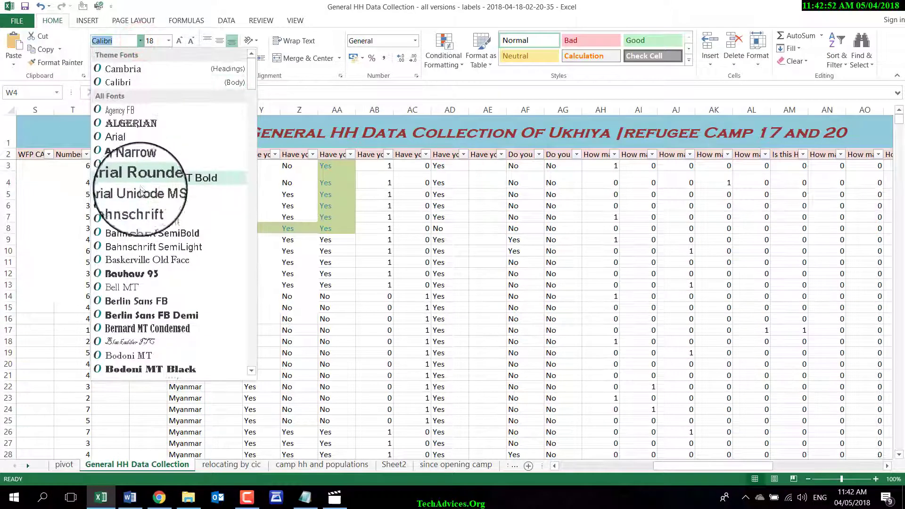
{"action": "left_click", "coordinate": [135, 273]}
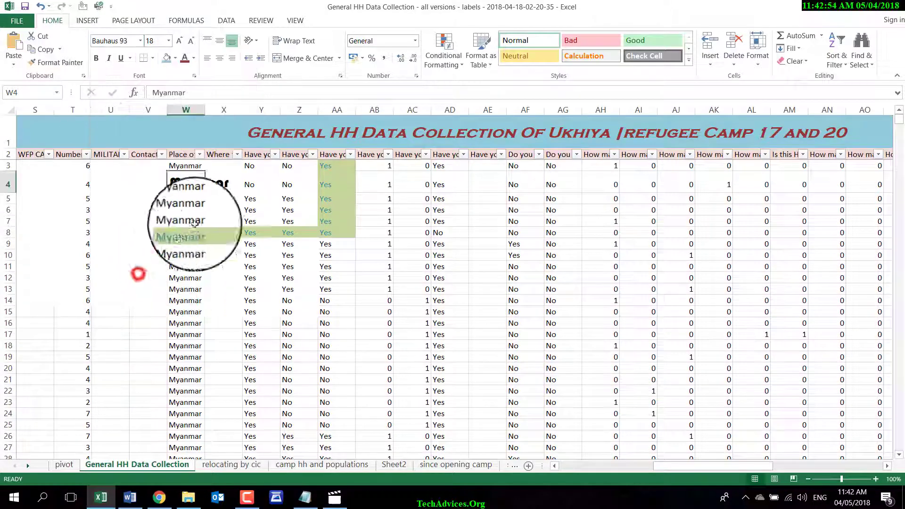
{"action": "left_click", "coordinate": [226, 200]}
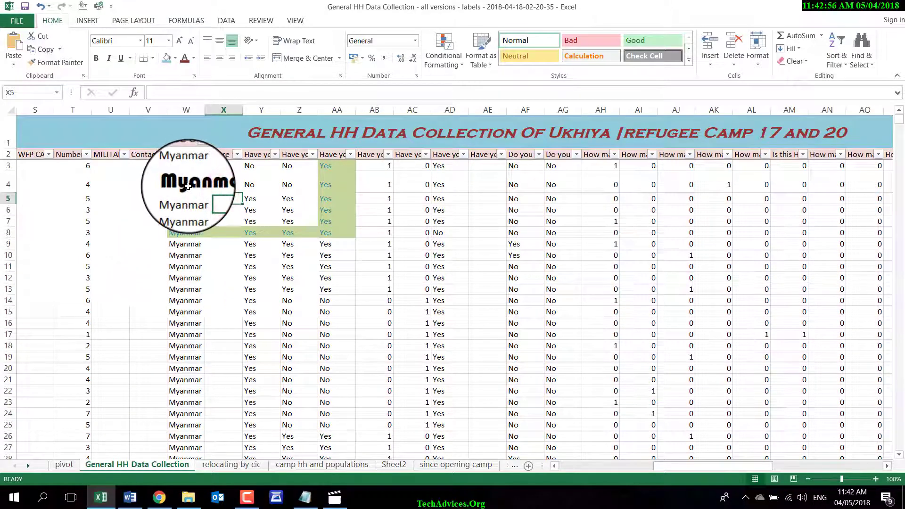
Switch to the Word document and look over the section on changing the background color of a cell
{"action": "left_click", "coordinate": [128, 502]}
{"action": "left_click", "coordinate": [127, 504]}
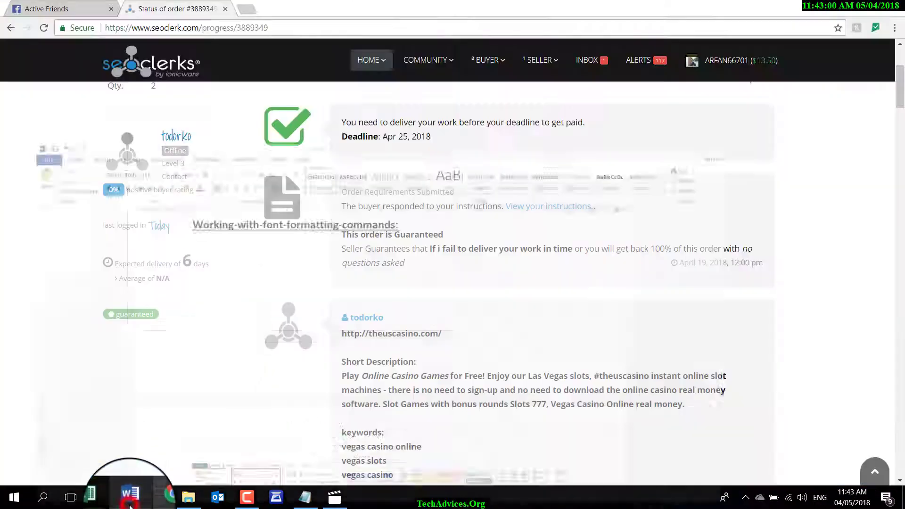
{"action": "left_click", "coordinate": [127, 502]}
{"action": "scroll", "coordinate": [330, 330], "scroll_direction": "down", "scroll_amount": 15}
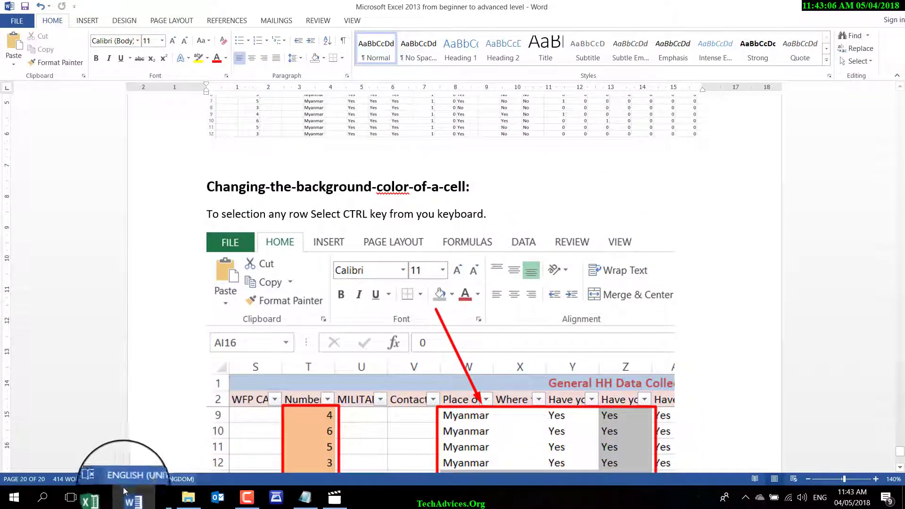
Return to the Excel workbook and give the range S3:AA8 a white fill and the Automatic font color
{"action": "left_click", "coordinate": [101, 497]}
{"action": "left_click", "coordinate": [520, 264]}
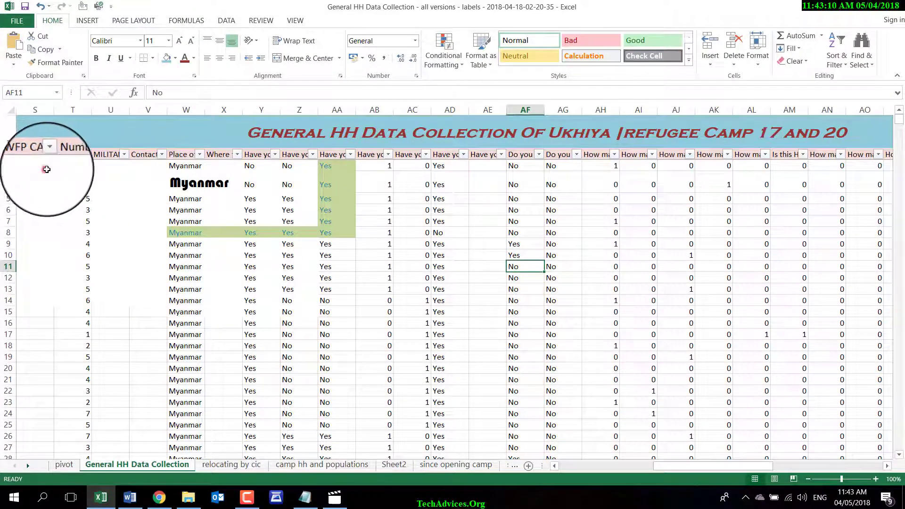
{"action": "left_click_drag", "start_coordinate": [46, 170], "coordinate": [344, 231]}
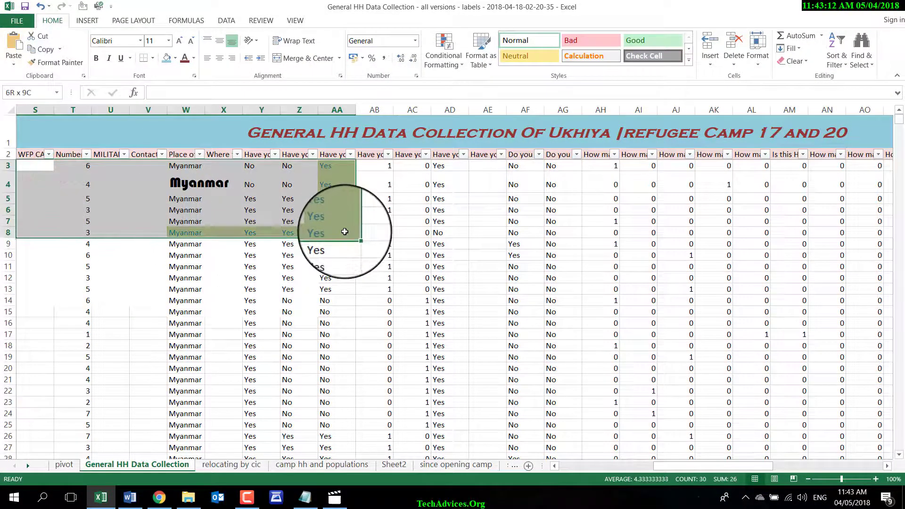
{"action": "left_click", "coordinate": [175, 58]}
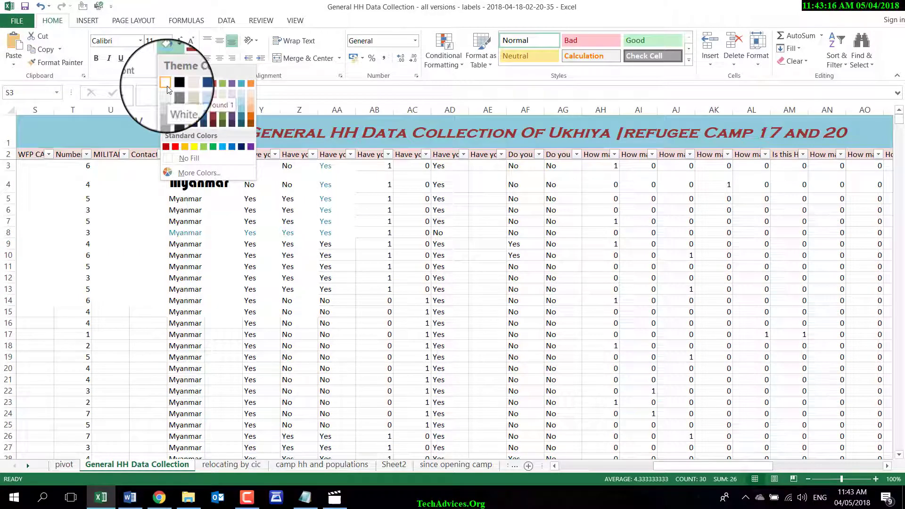
{"action": "left_click", "coordinate": [167, 87]}
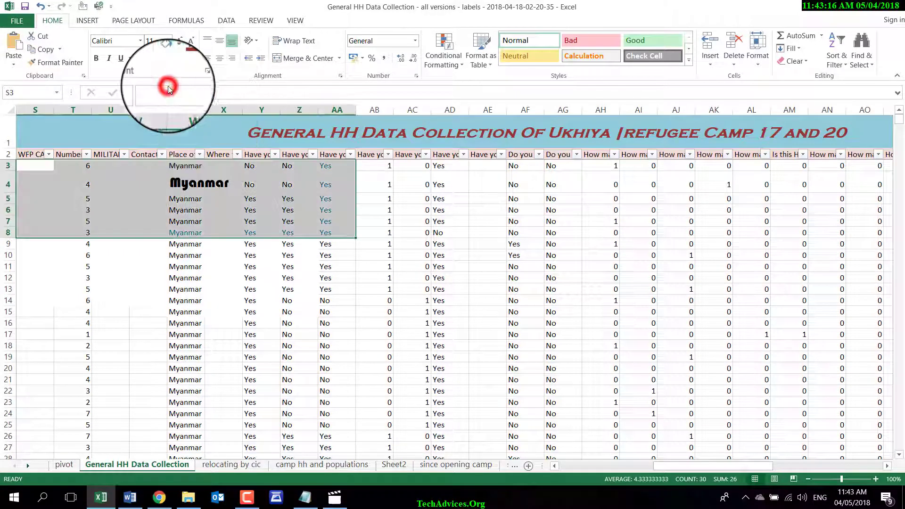
{"action": "left_click", "coordinate": [196, 61]}
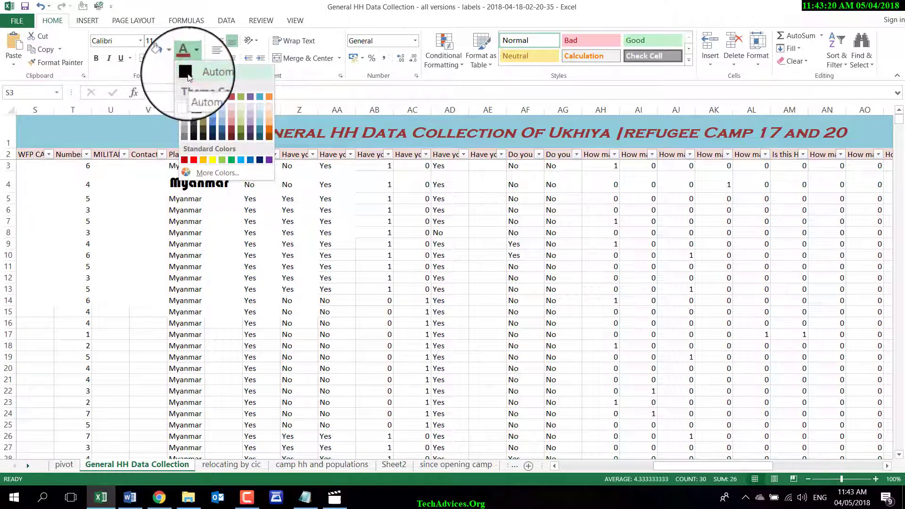
{"action": "left_click", "coordinate": [187, 77]}
Fill cell W4 with White, Background 1
{"action": "left_click", "coordinate": [176, 184]}
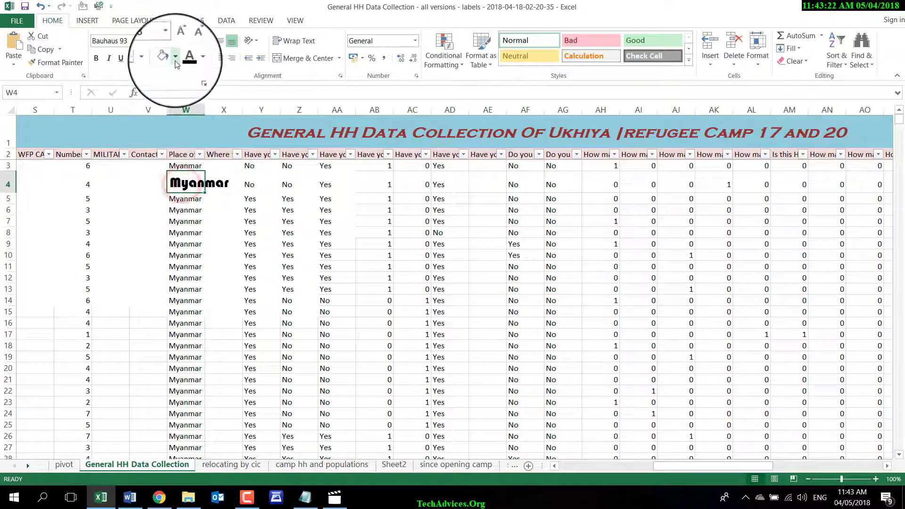
{"action": "left_click", "coordinate": [175, 60]}
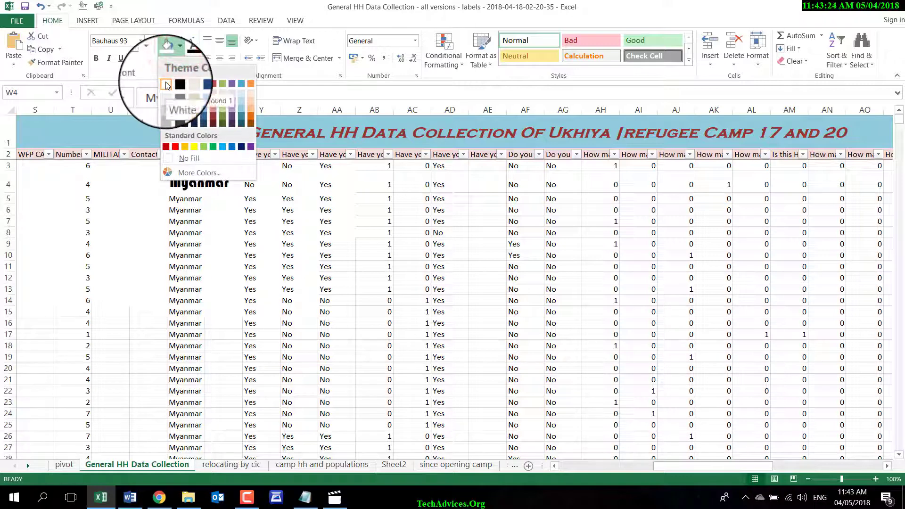
{"action": "left_click", "coordinate": [166, 85]}
{"action": "left_click", "coordinate": [194, 58]}
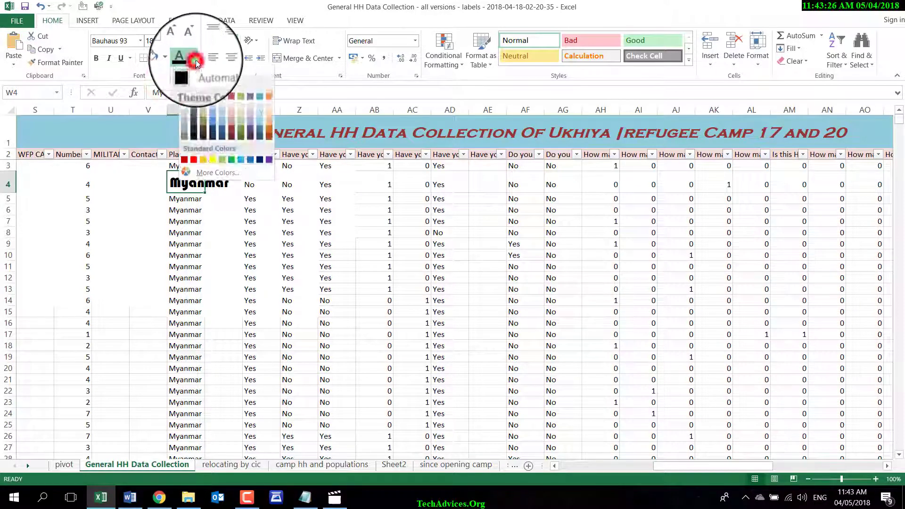
{"action": "left_click", "coordinate": [474, 251]}
Fill cells W7:Z7 together with the non-adjacent cells Z3:Z6 with the olive green theme color
{"action": "left_click", "coordinate": [187, 221]}
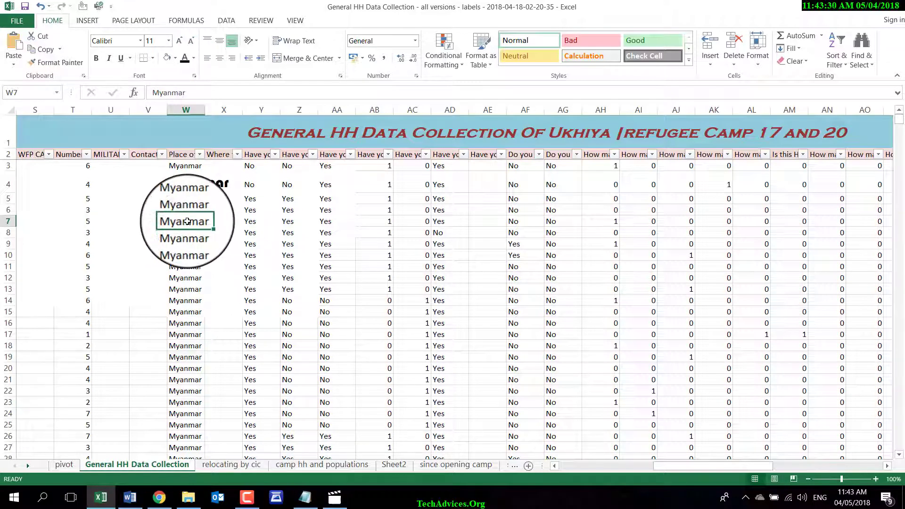
{"action": "left_click_drag", "start_coordinate": [189, 222], "coordinate": [301, 219]}
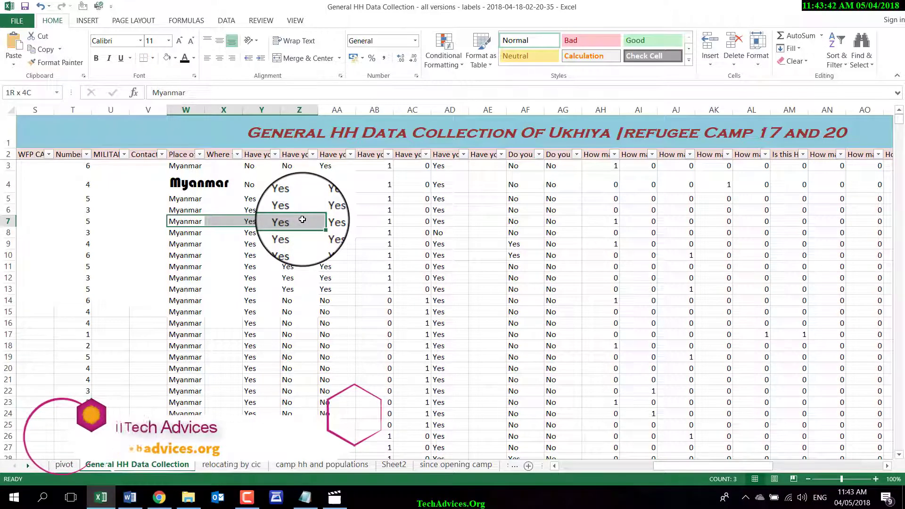
{"action": "mouse_move", "coordinate": [294, 166]}
{"action": "left_mouse_down"}
{"action": "mouse_move", "coordinate": [297, 210]}
{"action": "mouse_move", "coordinate": [298, 166]}
{"action": "left_mouse_up"}
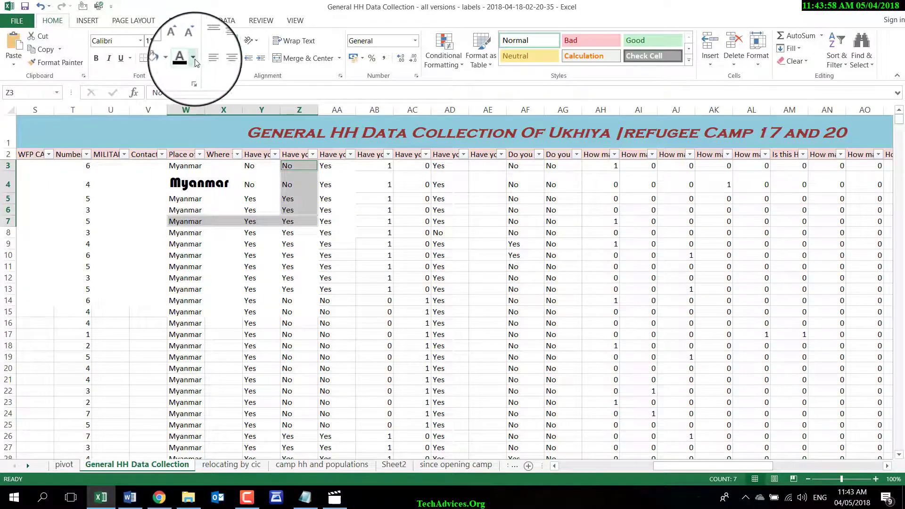
{"action": "left_click", "coordinate": [176, 59]}
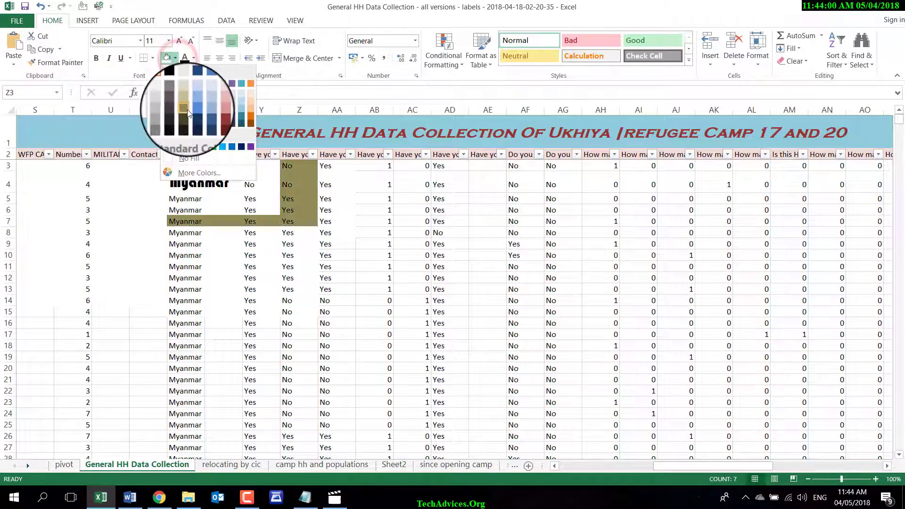
{"action": "left_click", "coordinate": [222, 85]}
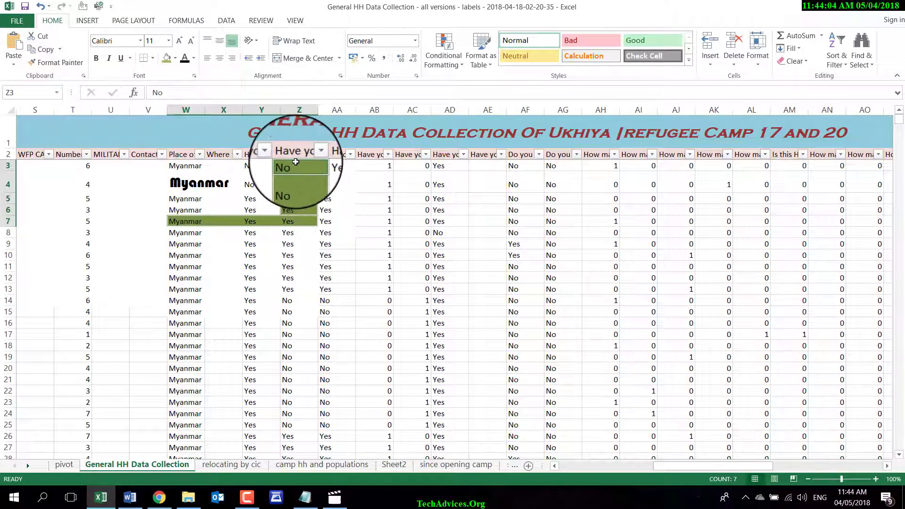
Change the font color of the green-filled cells to white and deselect them
{"action": "left_click", "coordinate": [193, 58]}
{"action": "left_click", "coordinate": [184, 97]}
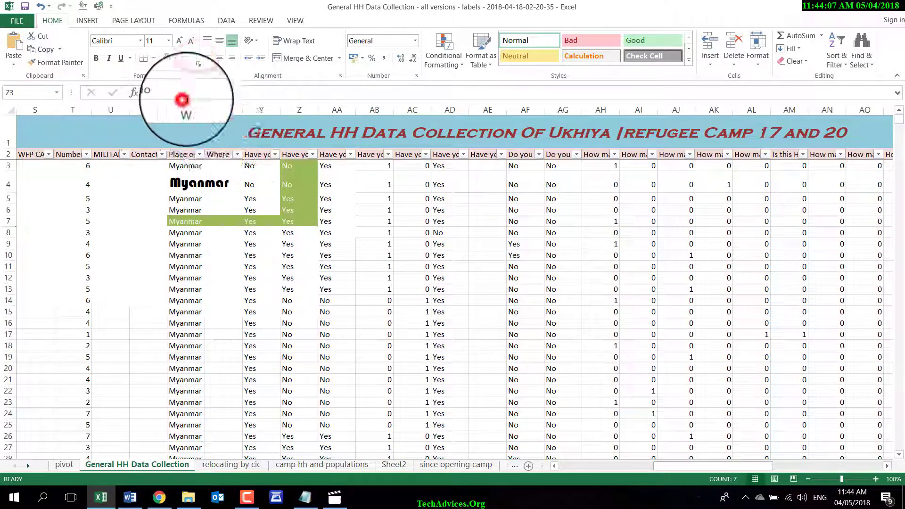
{"action": "left_click", "coordinate": [364, 221]}
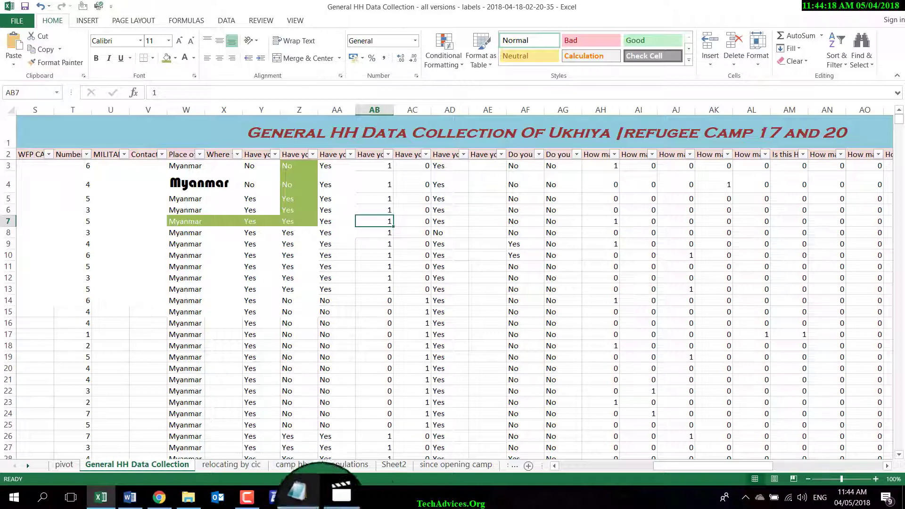
{"action": "left_click", "coordinate": [335, 498]}
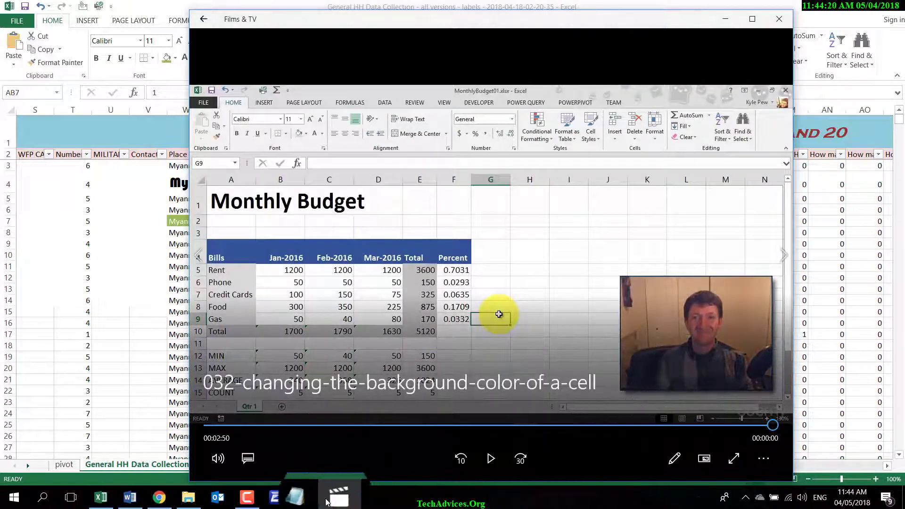
{"action": "left_click", "coordinate": [246, 498]}
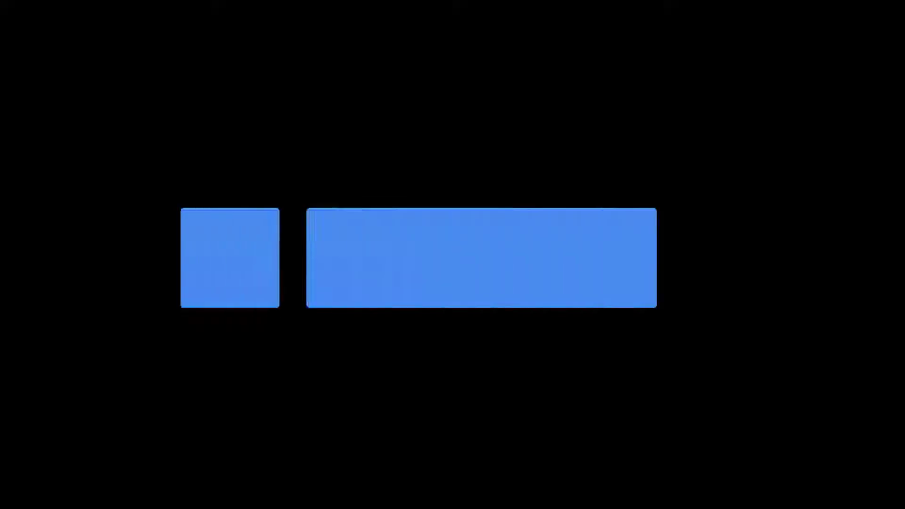